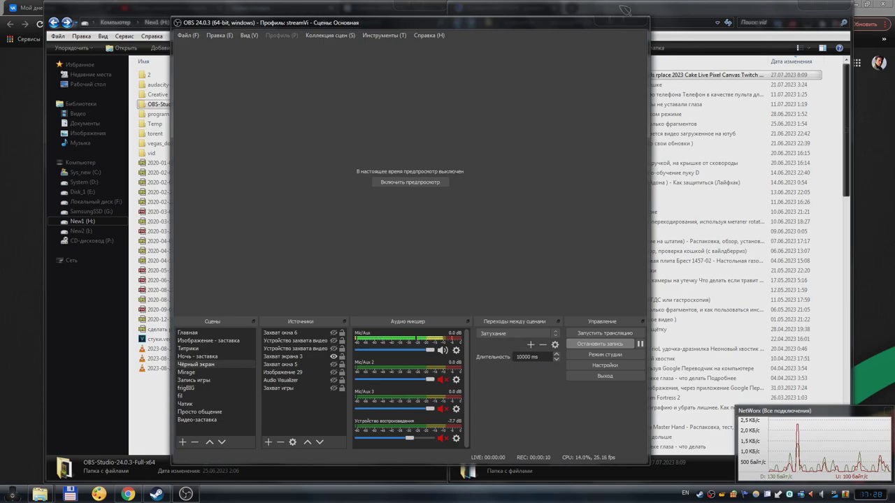
Set OBS aside, open a separate Computer window between the two folder windows, and look over the local drives.
{"action": "left_click", "coordinate": [157, 18]}
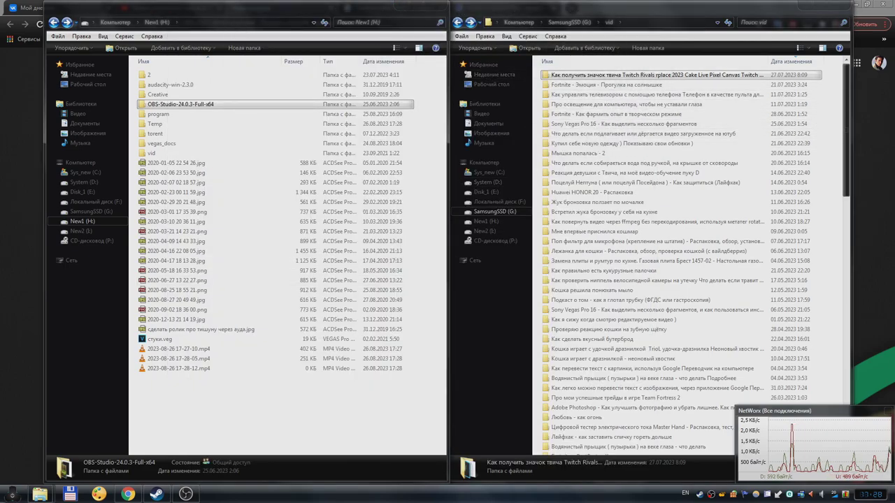
{"action": "key", "text": "super"}
{"action": "left_click", "coordinate": [171, 231]}
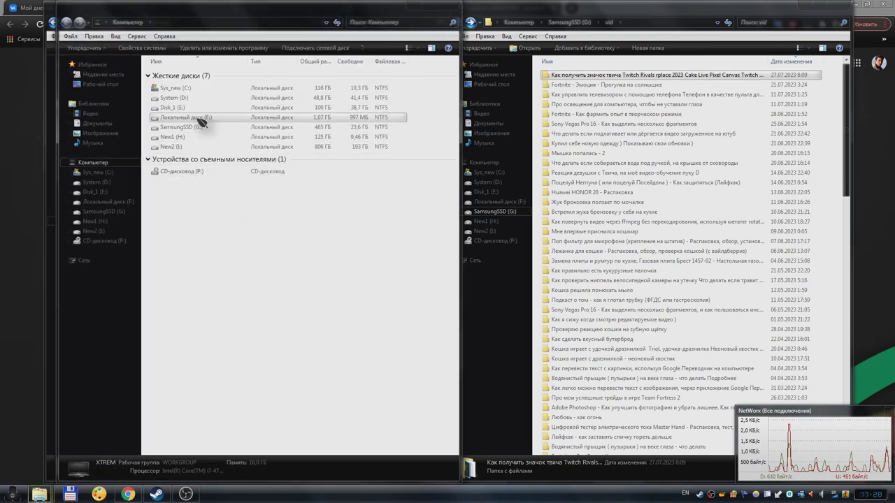
{"action": "left_click_drag", "start_coordinate": [278, 11], "coordinate": [504, 11]}
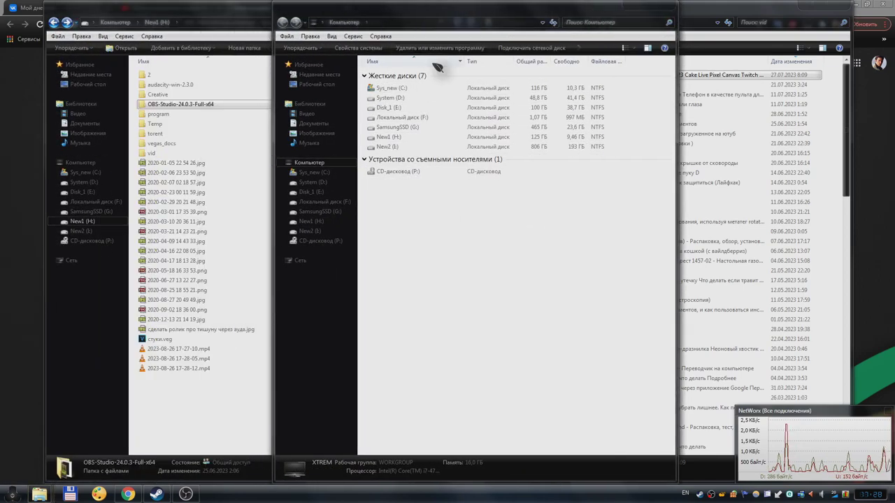
{"action": "left_click_drag", "start_coordinate": [391, 82], "coordinate": [399, 144]}
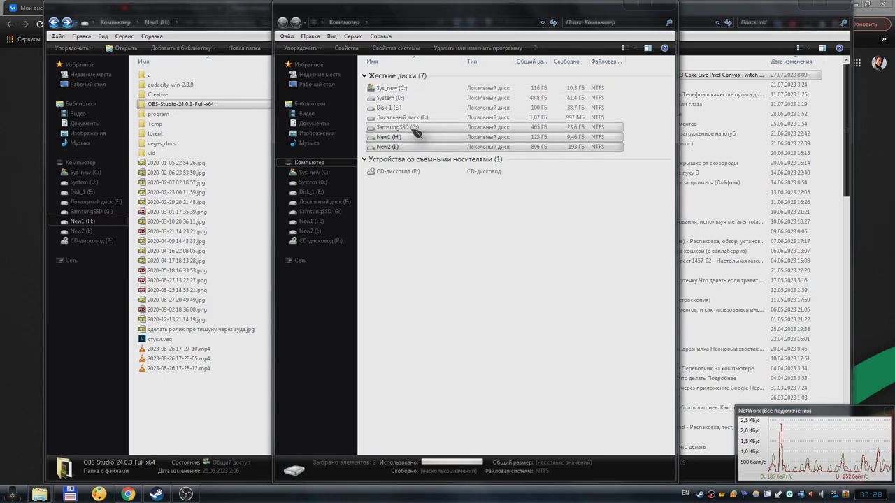
{"action": "left_click", "coordinate": [405, 118]}
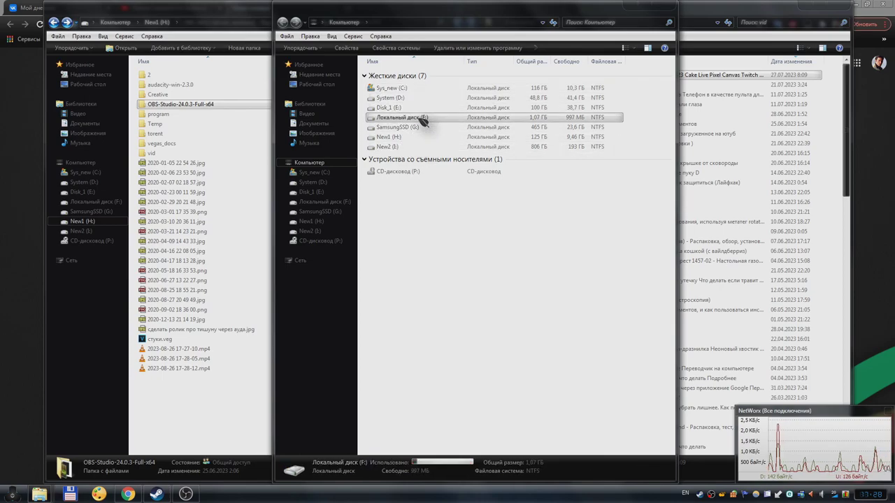
Browse to the vid folder on SamsungSSD (G:) in the extra window, and close that window.
{"action": "left_click", "coordinate": [405, 130]}
{"action": "double_click", "coordinate": [408, 133]}
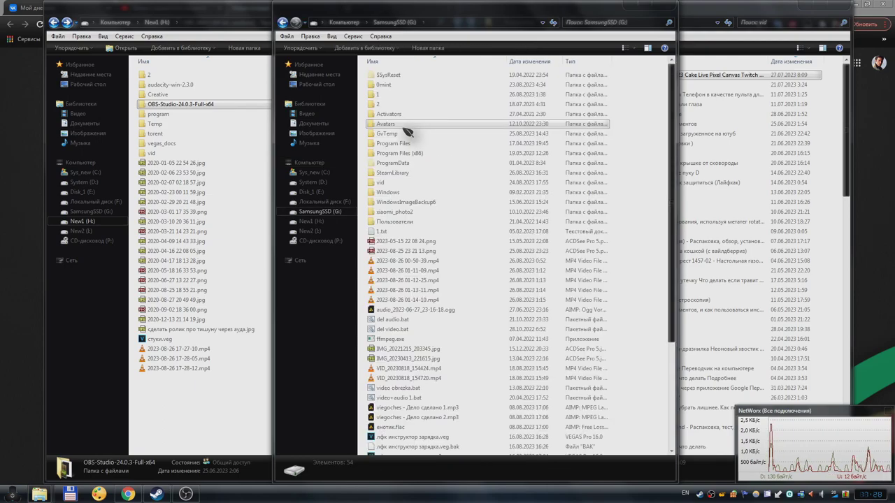
{"action": "double_click", "coordinate": [406, 183]}
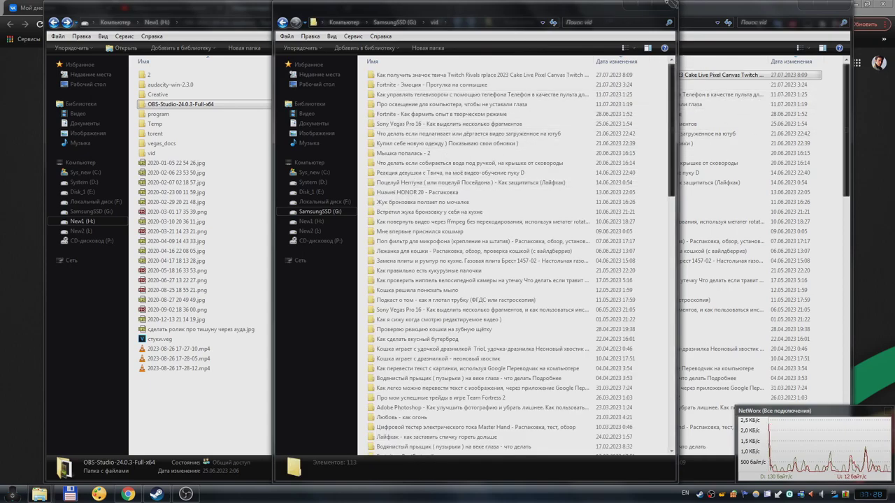
{"action": "left_click_drag", "start_coordinate": [469, 9], "coordinate": [646, 10]}
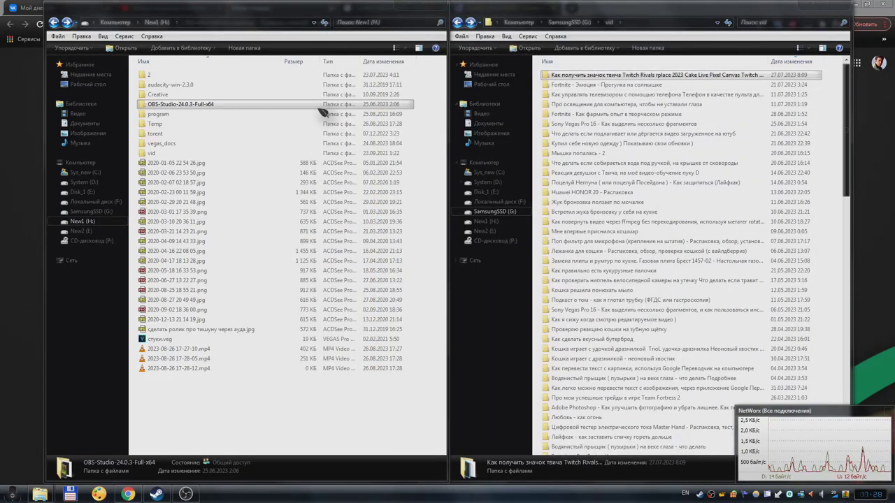
{"action": "left_click", "coordinate": [95, 231]}
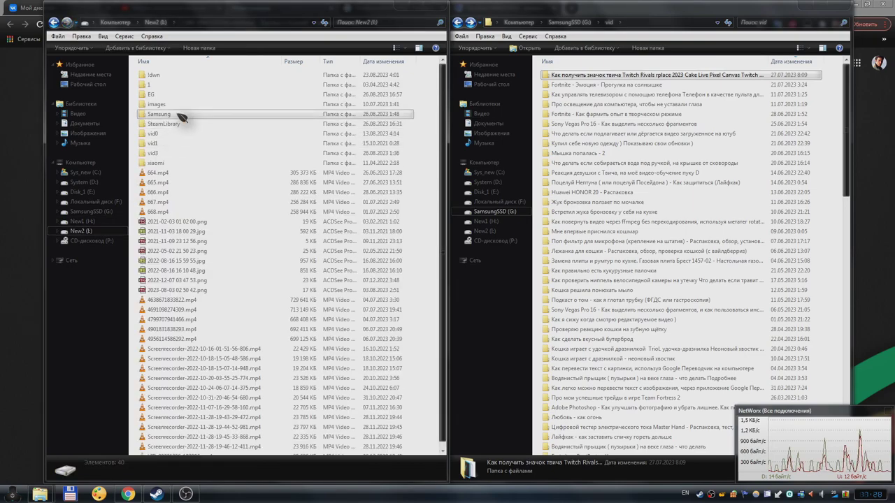
{"action": "double_click", "coordinate": [178, 93]}
{"action": "double_click", "coordinate": [615, 75]}
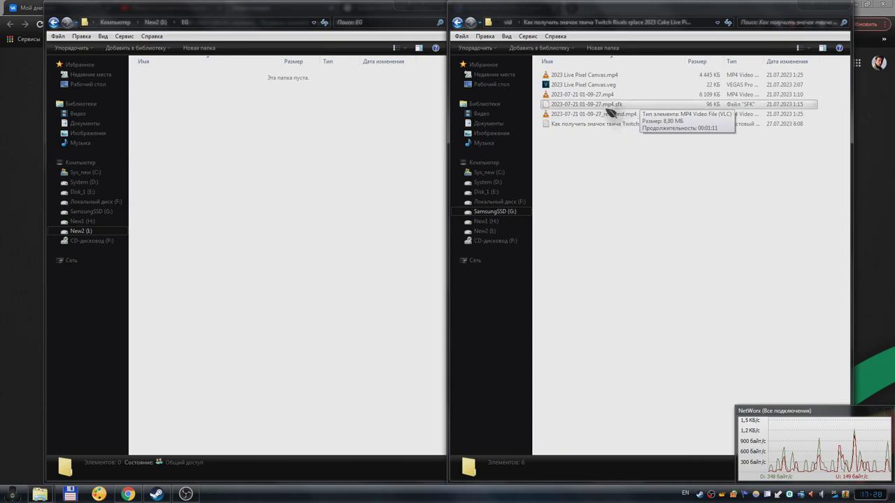
{"action": "left_click_drag", "start_coordinate": [619, 113], "coordinate": [314, 160]}
{"action": "key", "text": "BackSpace"}
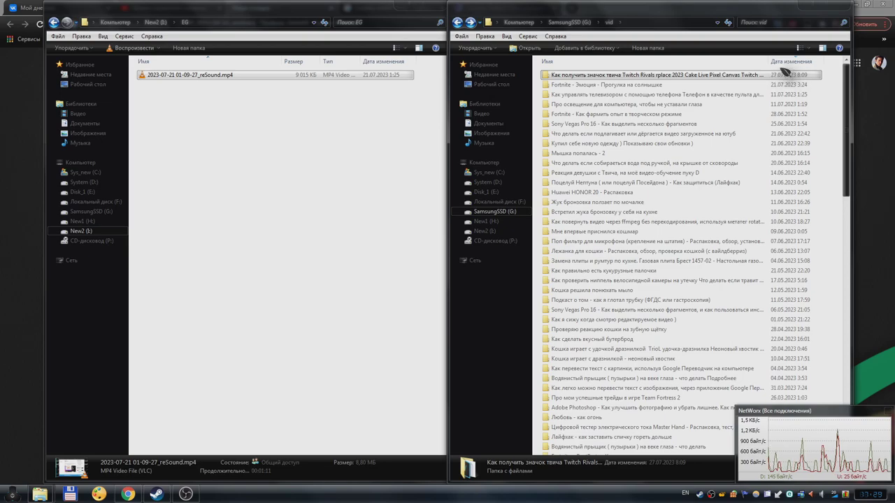
Copy VID_20230519_170649_reSound2.mp4 from the "Как правильно есть кукурузные палочки" folder to EG, and return to vid.
{"action": "double_click", "coordinate": [620, 271]}
{"action": "left_click_drag", "start_coordinate": [601, 104], "coordinate": [372, 181]}
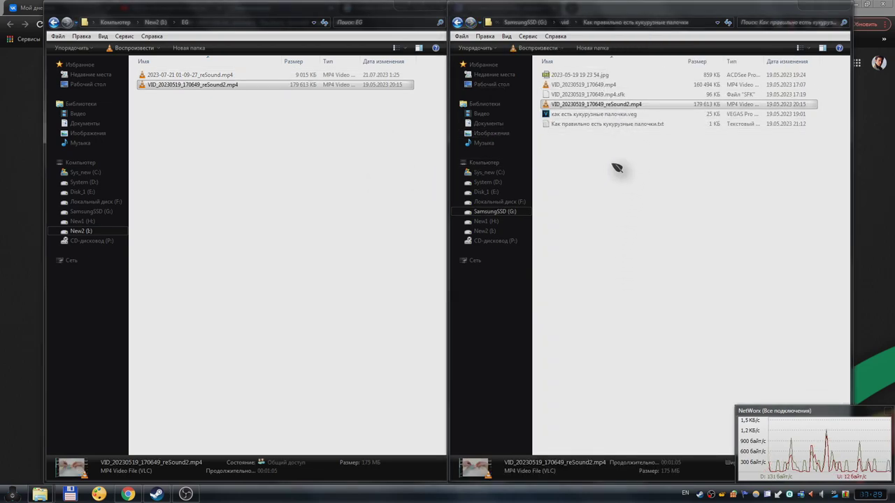
{"action": "key", "text": "BackSpace"}
Try to copy "Как установить сифон в раковину.mp4" from the siphon assembly folder dated 14.03.2022 to EG, showing the copy details.
{"action": "left_click_drag", "start_coordinate": [851, 143], "coordinate": [847, 401]}
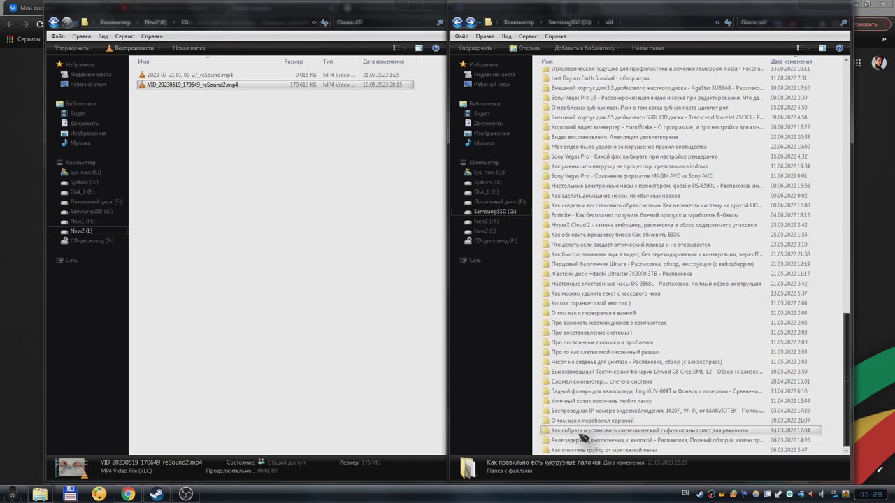
{"action": "left_click", "coordinate": [871, 495]}
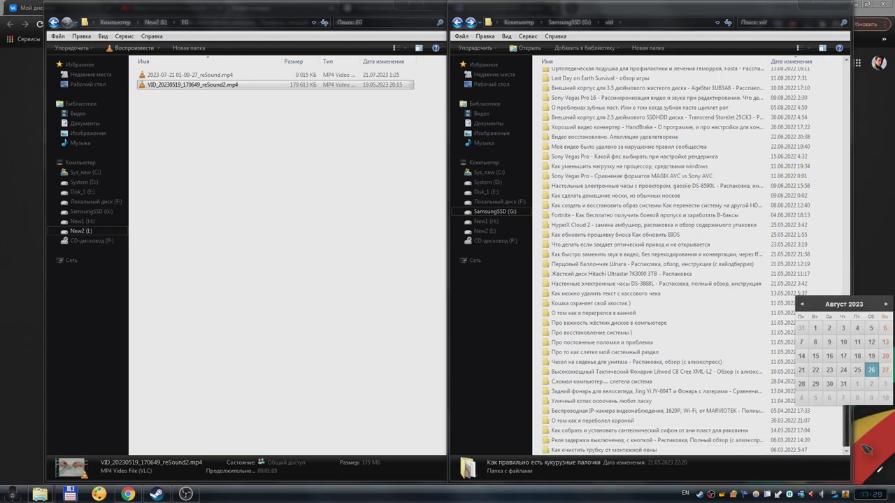
{"action": "key", "text": "Escape"}
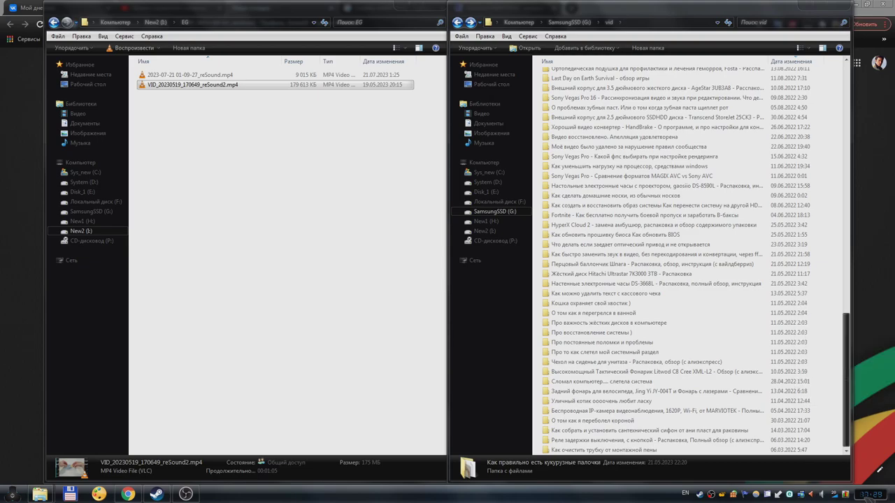
{"action": "double_click", "coordinate": [651, 432]}
{"action": "left_click_drag", "start_coordinate": [611, 231], "coordinate": [332, 243]}
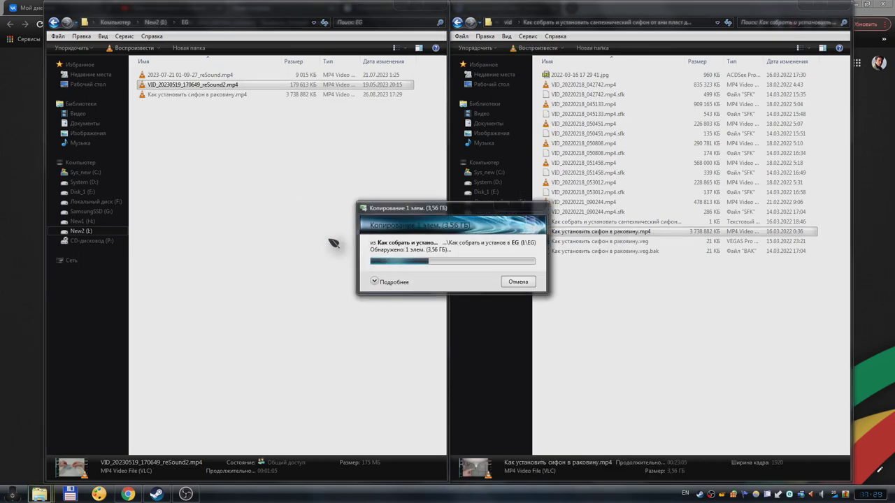
{"action": "left_click", "coordinate": [383, 282]}
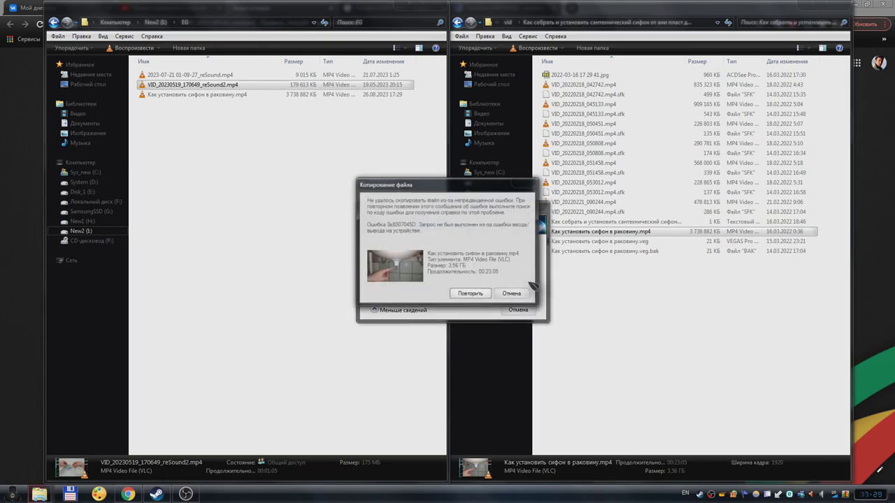
Move the copy error message off the transfer details for reading, and cancel the file copy.
{"action": "left_click_drag", "start_coordinate": [512, 205], "coordinate": [595, 269]}
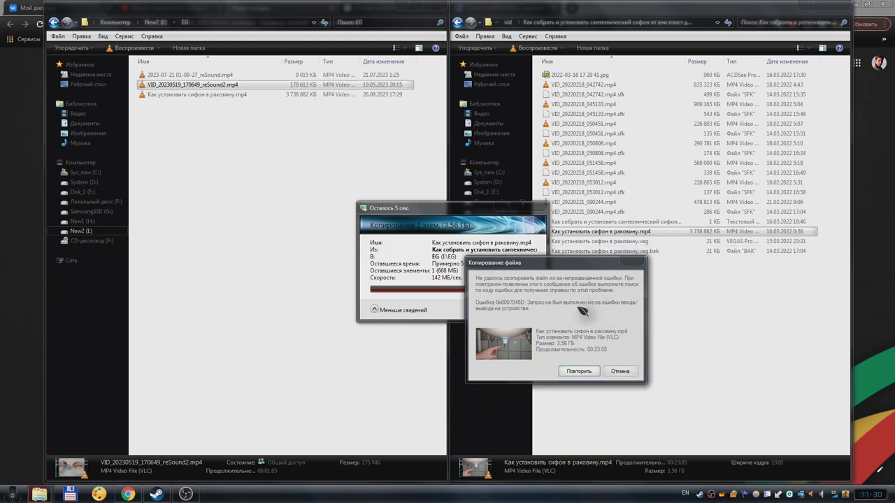
{"action": "left_click_drag", "start_coordinate": [555, 267], "coordinate": [559, 239]}
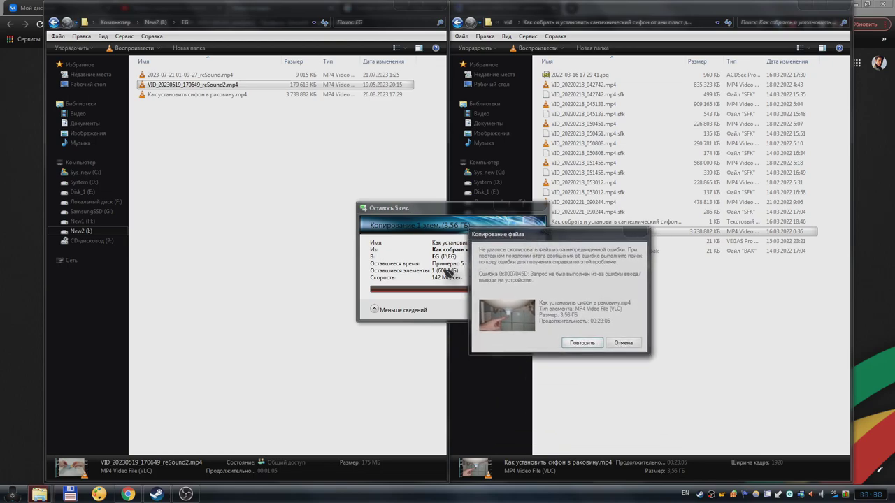
{"action": "left_click", "coordinate": [622, 343]}
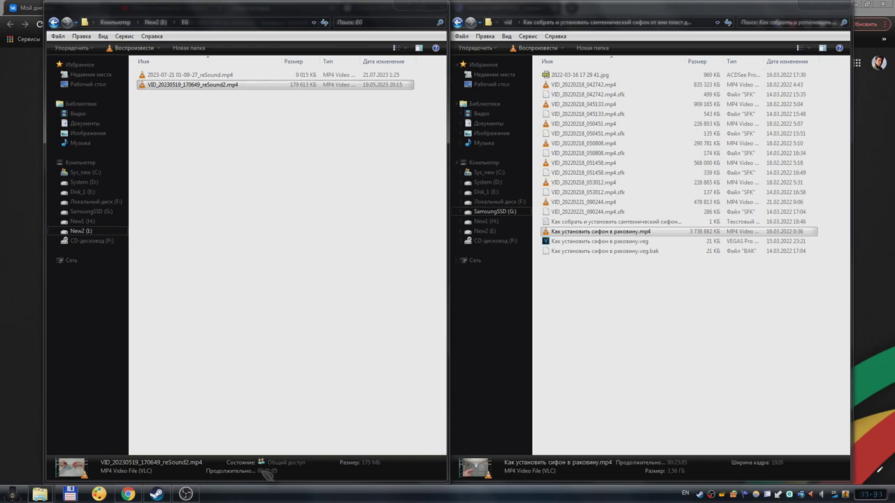
Check the recording status in OBS, and return to the siphon and EG folder windows.
{"action": "left_click", "coordinate": [186, 494]}
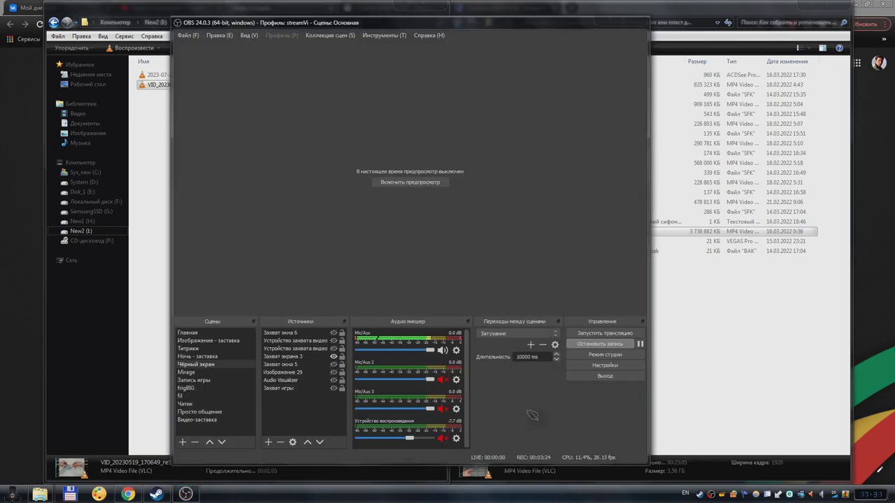
{"action": "left_click", "coordinate": [704, 370]}
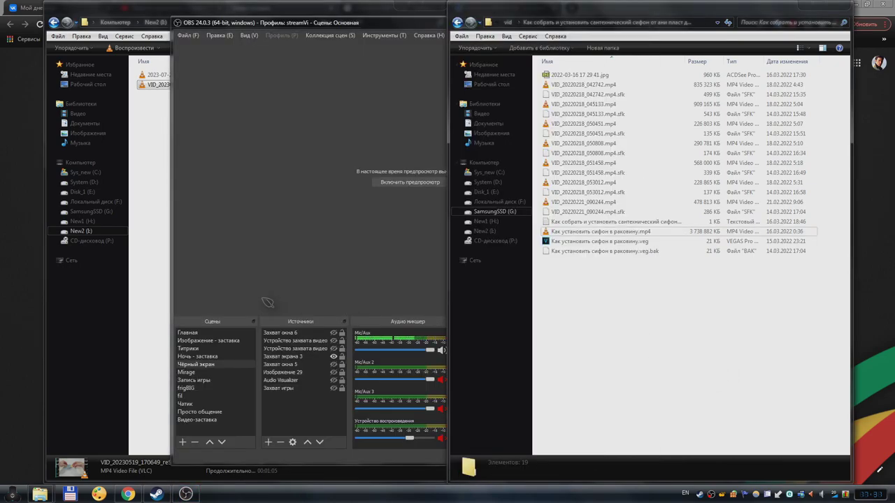
{"action": "left_click", "coordinate": [160, 265]}
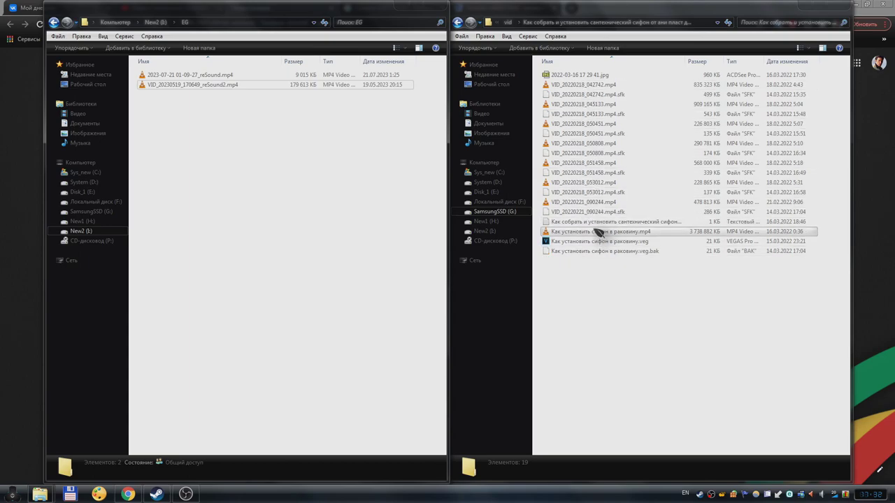
Try again to copy "Как установить сифон в раковину.mp4" to the EG folder, with the transfer details expanded.
{"action": "left_click", "coordinate": [619, 232]}
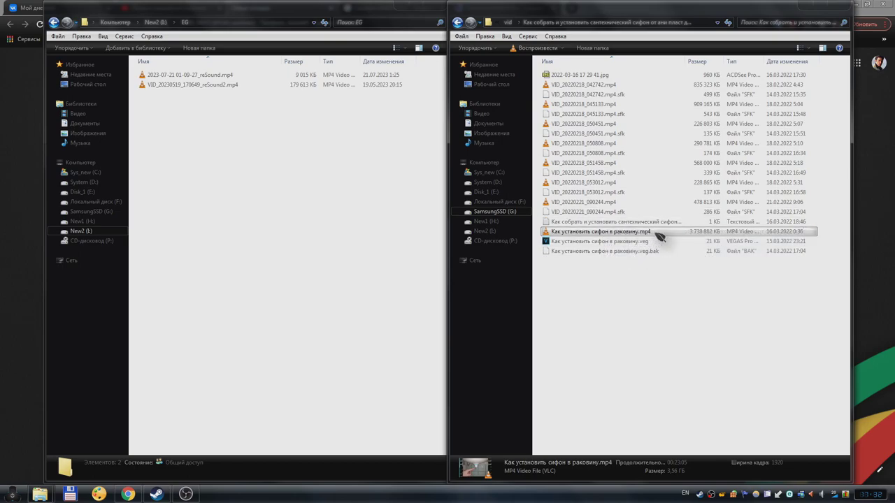
{"action": "left_click_drag", "start_coordinate": [631, 231], "coordinate": [383, 262]}
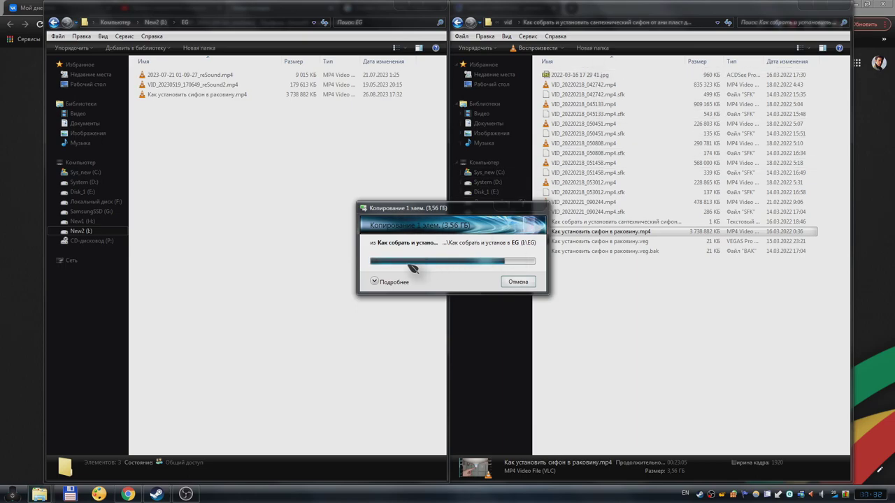
{"action": "left_click", "coordinate": [388, 281]}
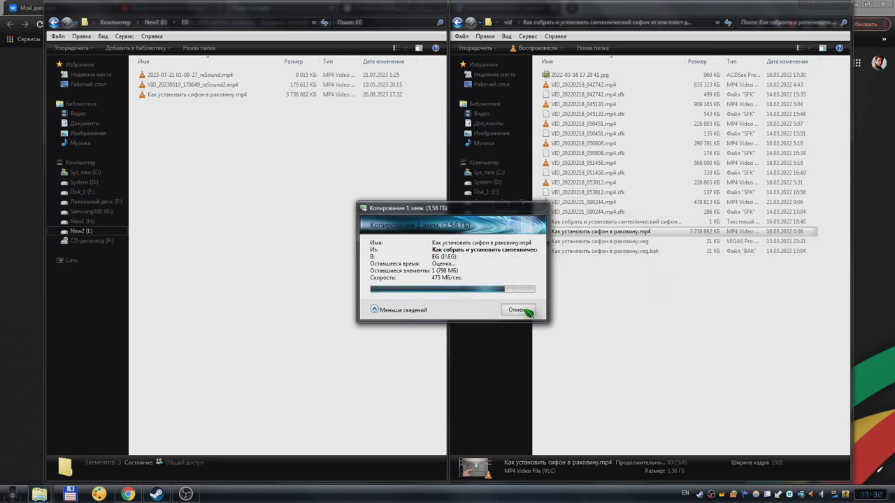
Open another Computer window and cancel the repeated copy of the siphon video.
{"action": "left_click", "coordinate": [13, 493]}
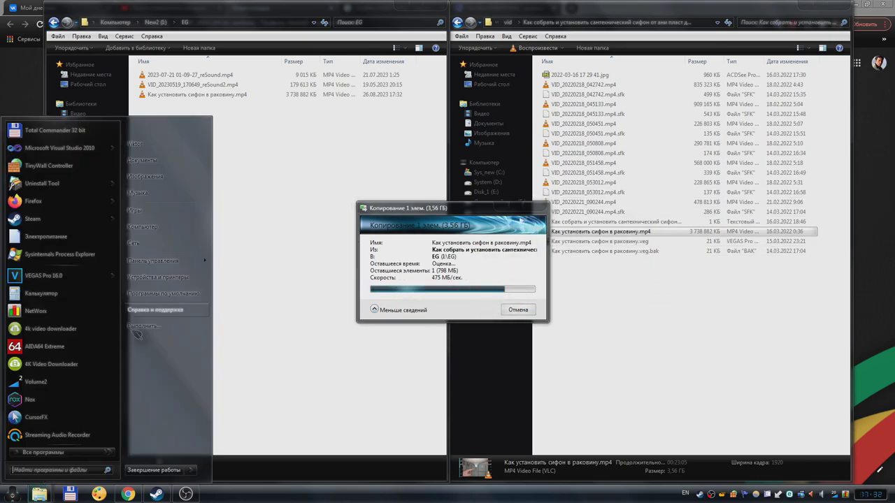
{"action": "left_click", "coordinate": [170, 233]}
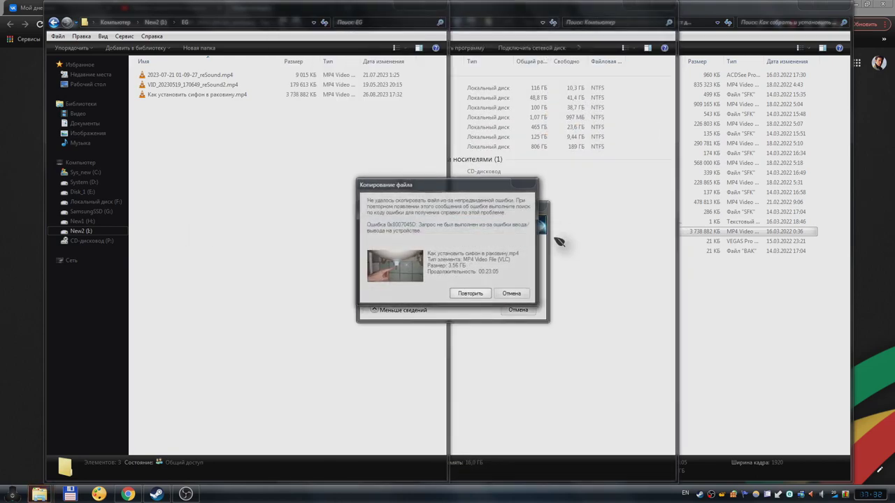
{"action": "left_click", "coordinate": [523, 294]}
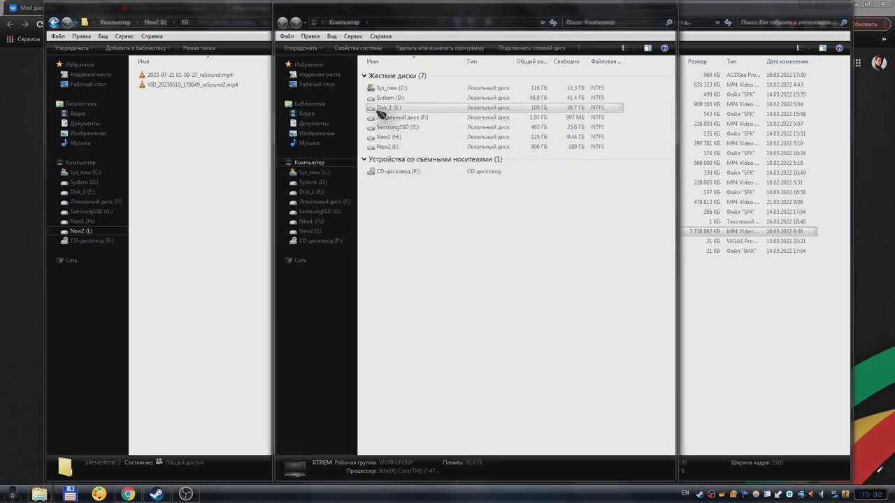
Examine the size and free space of the Disk_1 (E:), New1 (H:) and SamsungSSD (G:) drives.
{"action": "left_click", "coordinate": [385, 88]}
{"action": "left_click", "coordinate": [394, 107]}
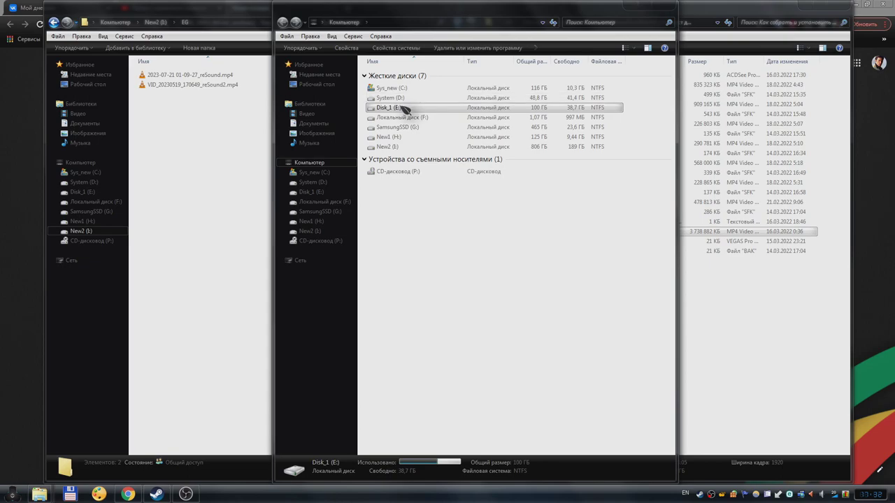
{"action": "left_click", "coordinate": [396, 138]}
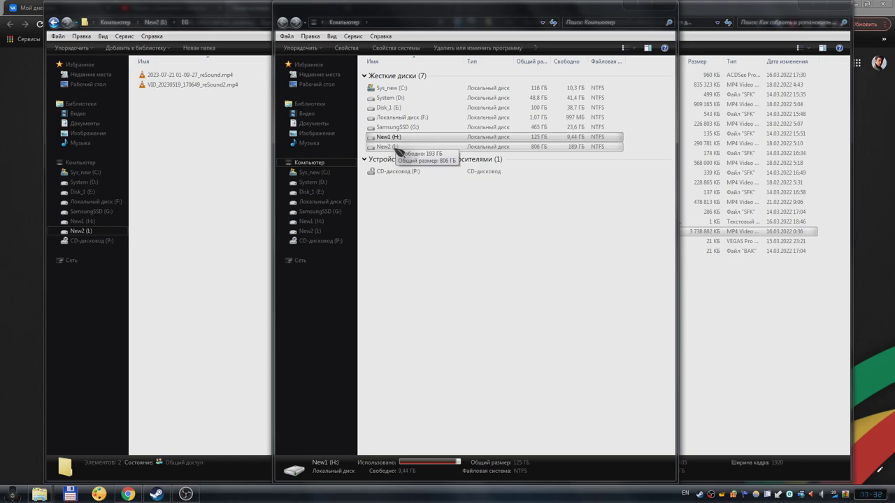
{"action": "left_click", "coordinate": [410, 129]}
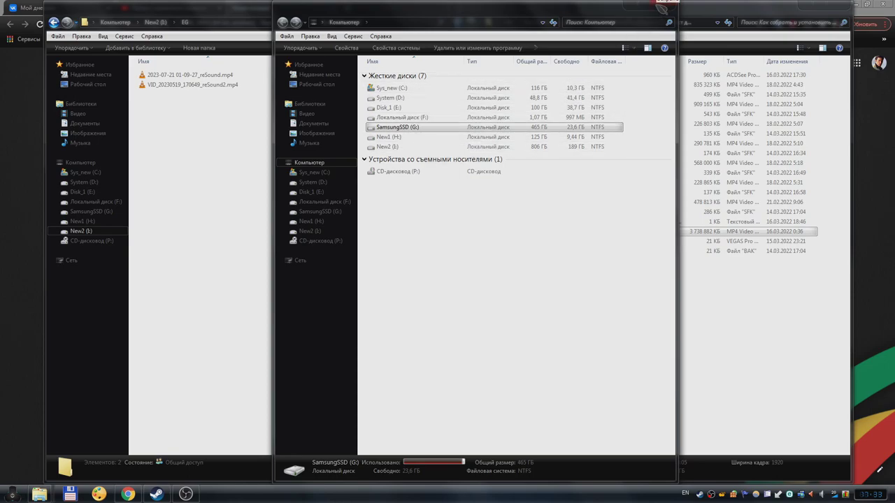
Look at the siphon folder's files again, view the commands available for SamsungSSD (G:), and dismiss them.
{"action": "left_click", "coordinate": [716, 370]}
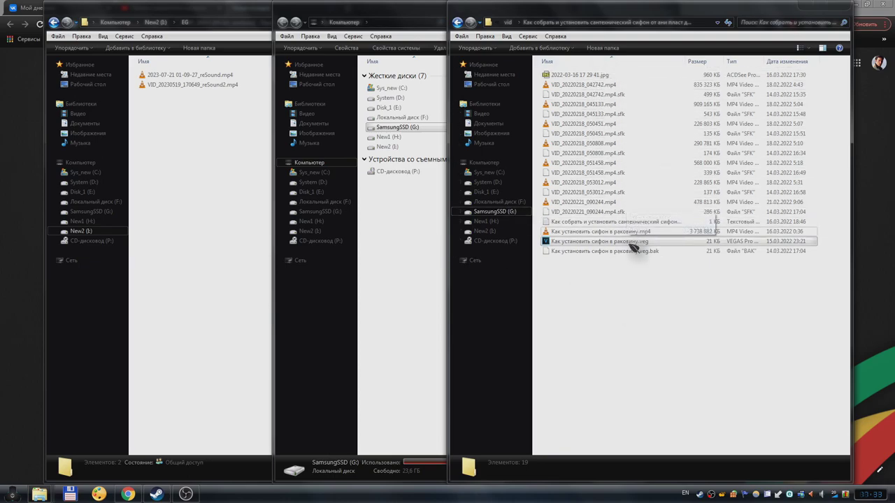
{"action": "right_click", "coordinate": [410, 128]}
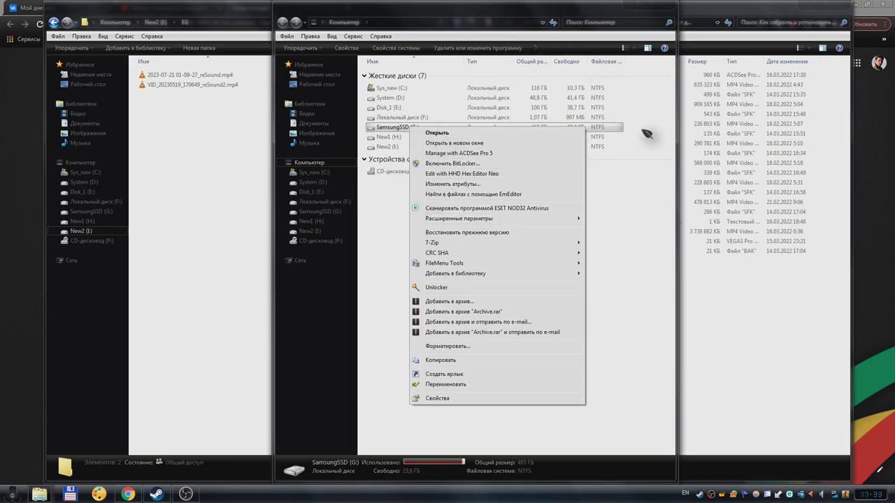
{"action": "left_click", "coordinate": [624, 267]}
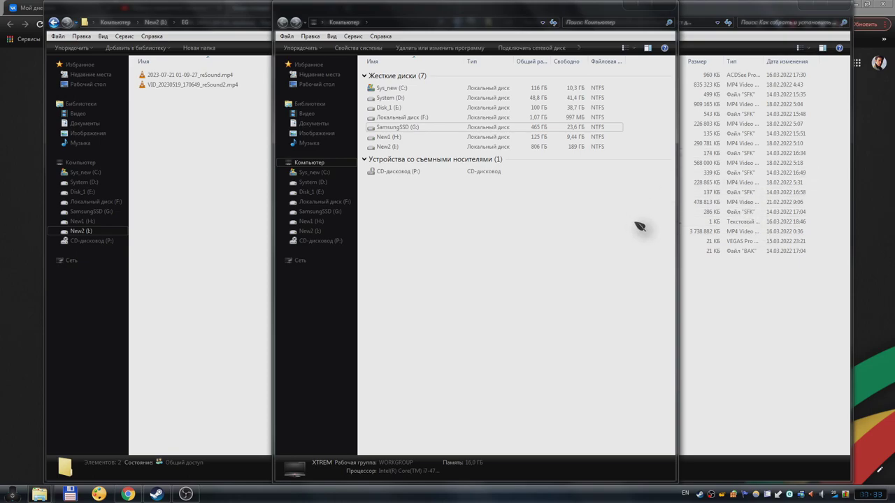
Check the siphon folder and the commands available for SamsungSSD (G:) in the Computer window, dismiss them, and close that window.
{"action": "left_click", "coordinate": [741, 304]}
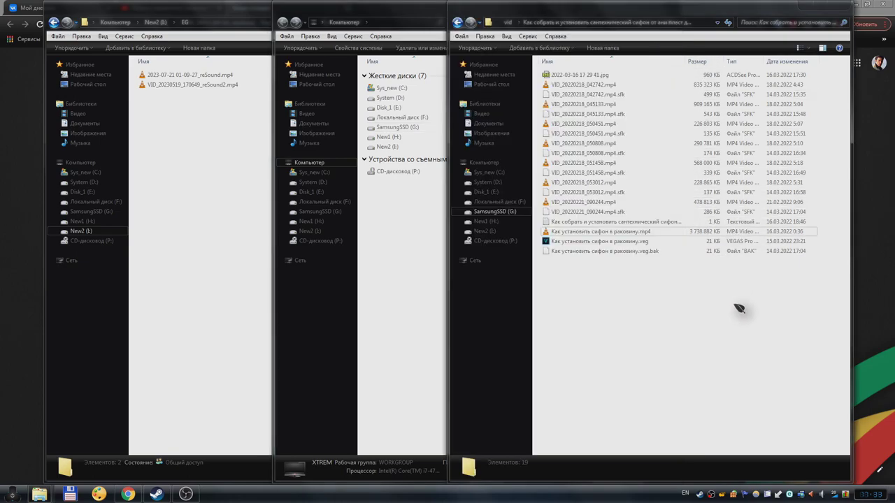
{"action": "left_click", "coordinate": [381, 227]}
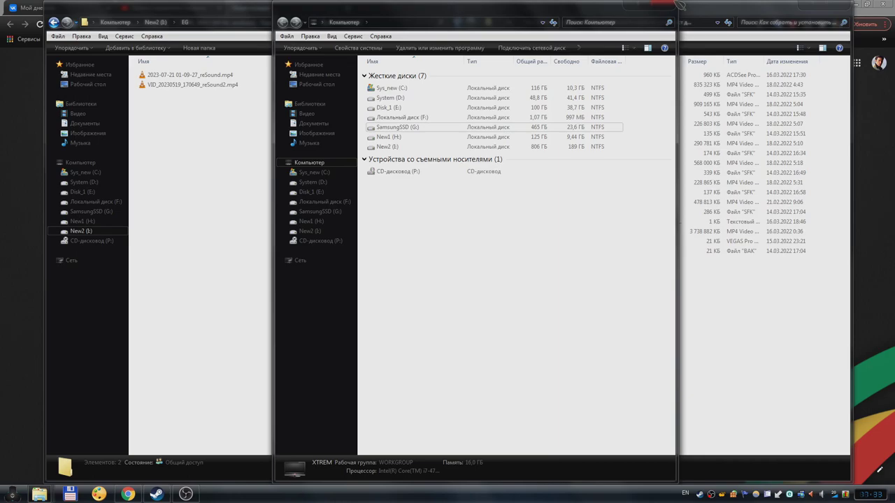
{"action": "right_click", "coordinate": [408, 128]}
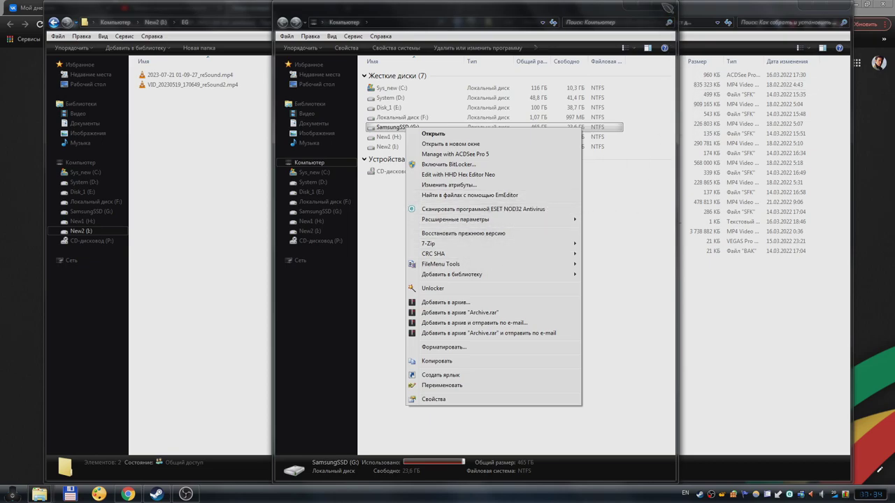
{"action": "key", "text": "Escape"}
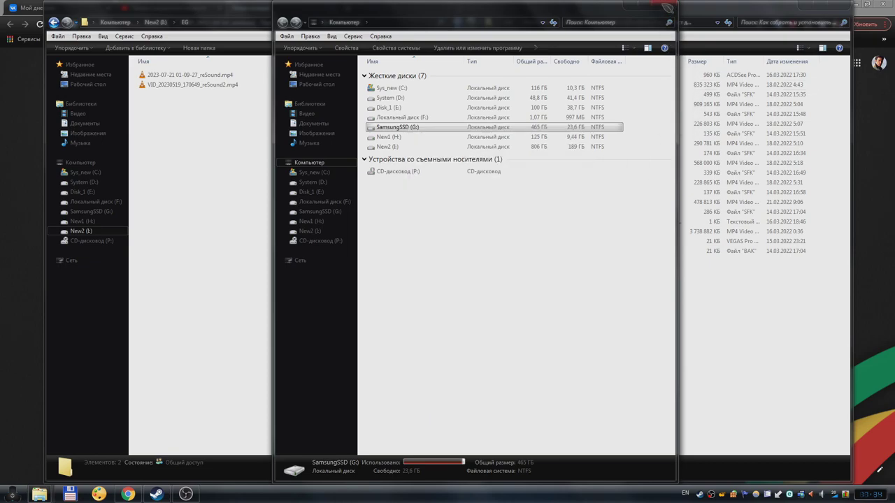
{"action": "left_click", "coordinate": [668, 7]}
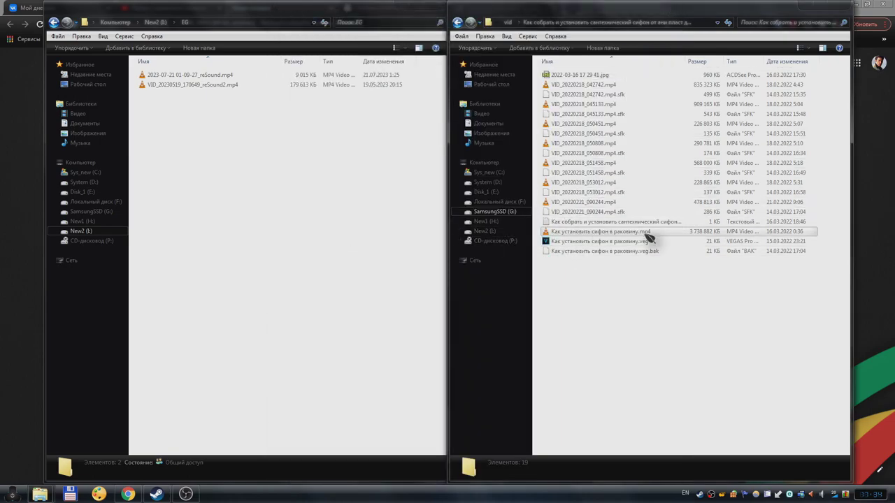
Select "Как установить сифон в раковину.mp4" in the siphon folder to view its file details.
{"action": "left_click", "coordinate": [615, 232]}
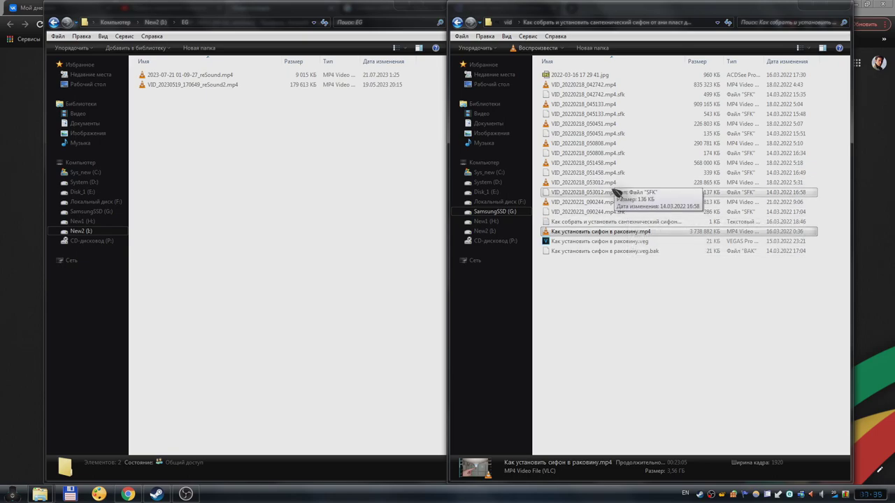
{"action": "key", "text": "Up"}
{"action": "key", "text": "Down"}
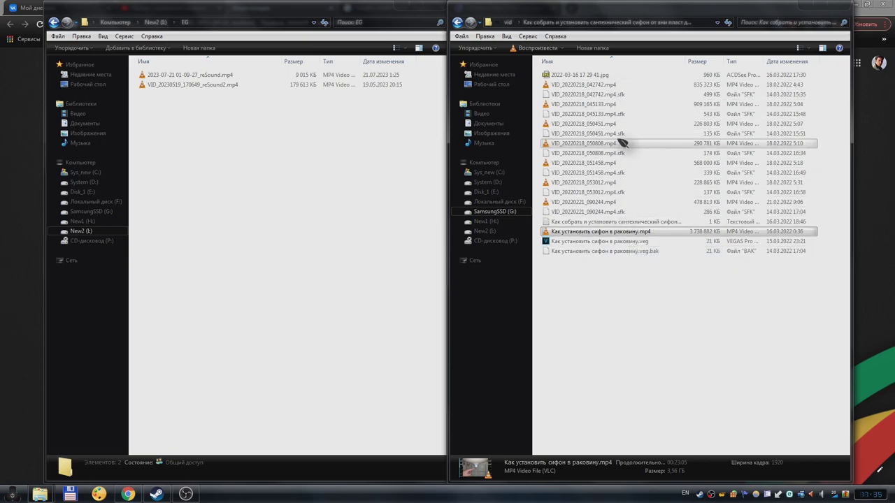
Look twice at the commands offered for SamsungSSD (G:) in the folder tree, including the ESET NOD32 Antivirus scan, and dismiss them.
{"action": "right_click", "coordinate": [516, 204]}
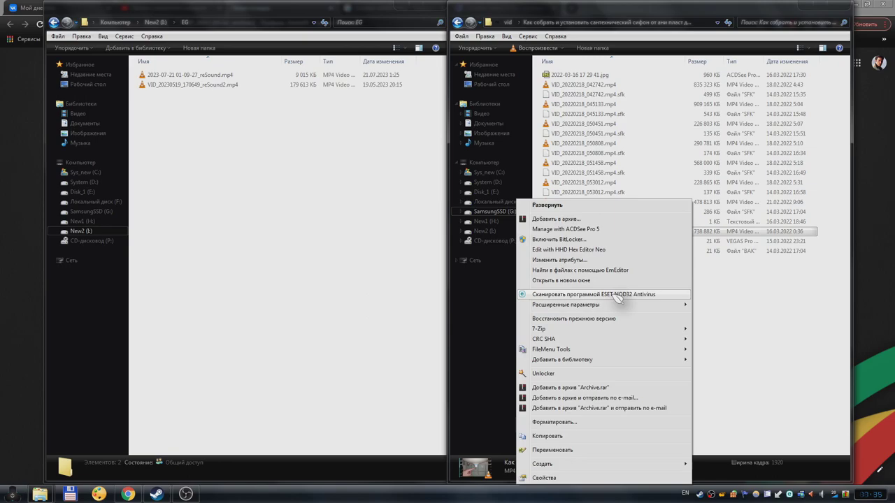
{"action": "left_click", "coordinate": [769, 302]}
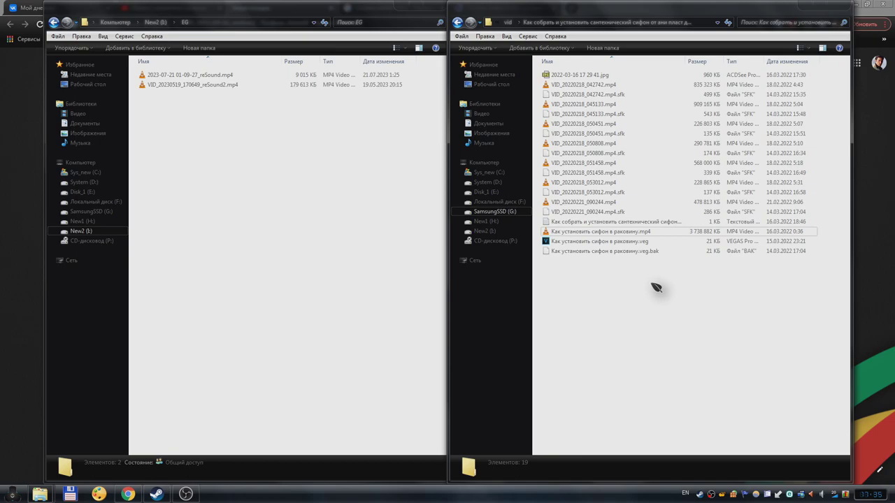
{"action": "right_click", "coordinate": [510, 212]}
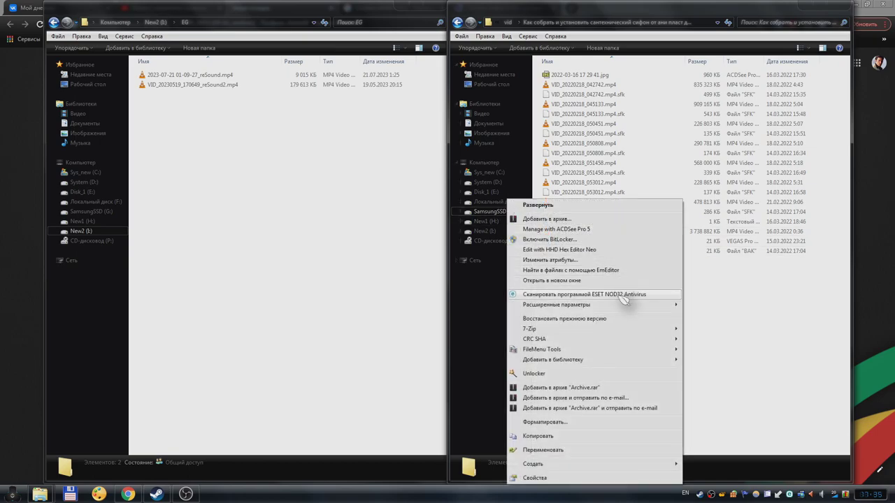
{"action": "left_click", "coordinate": [728, 294]}
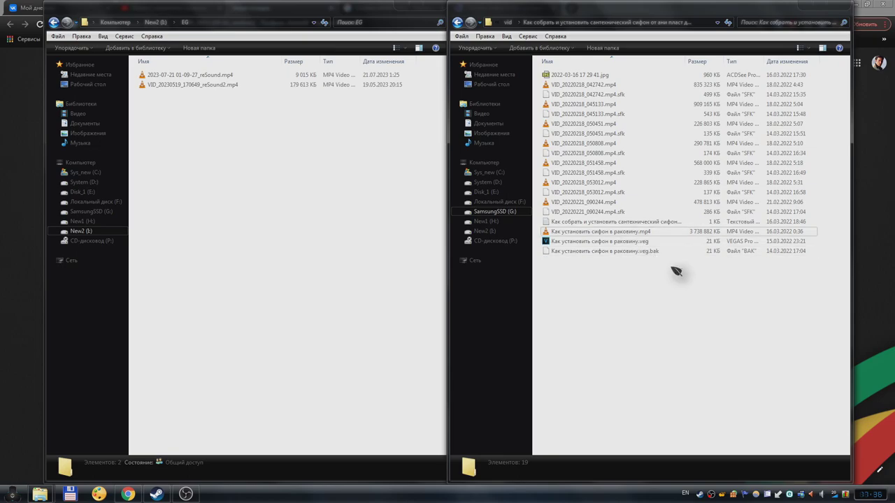
View the commands available for "Как установить сифон в раковину.mp4", dismiss them, and check the file's size and duration with it selected.
{"action": "right_click", "coordinate": [589, 233]}
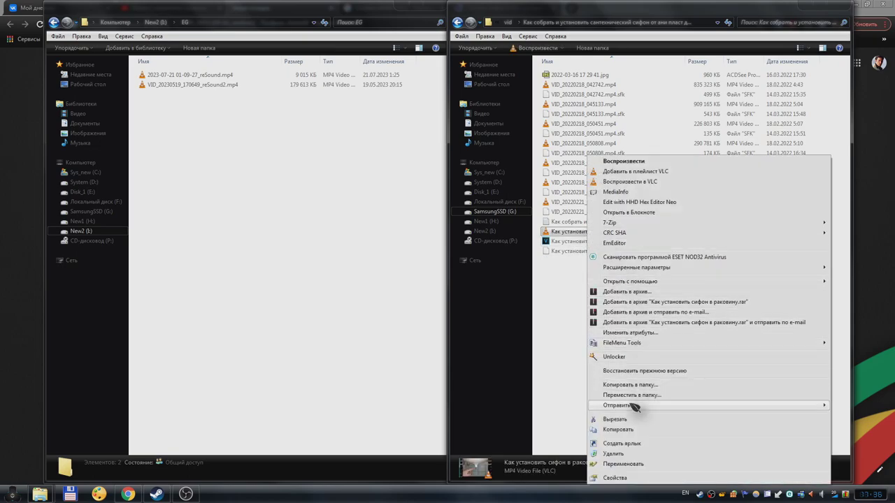
{"action": "left_click", "coordinate": [567, 343]}
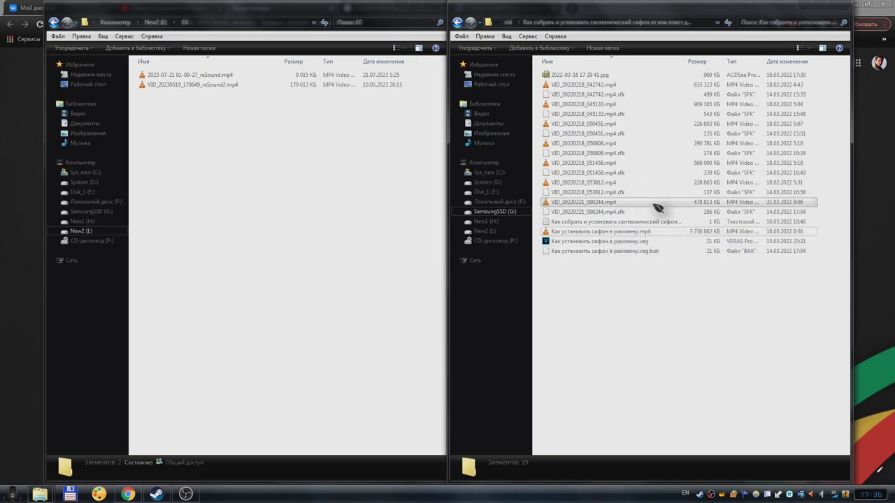
{"action": "mouse_move", "coordinate": [665, 238]}
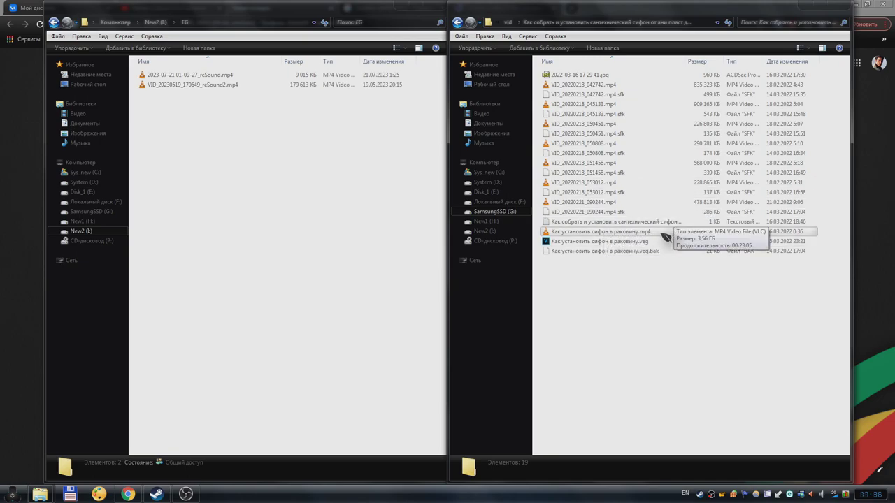
{"action": "left_click", "coordinate": [597, 233]}
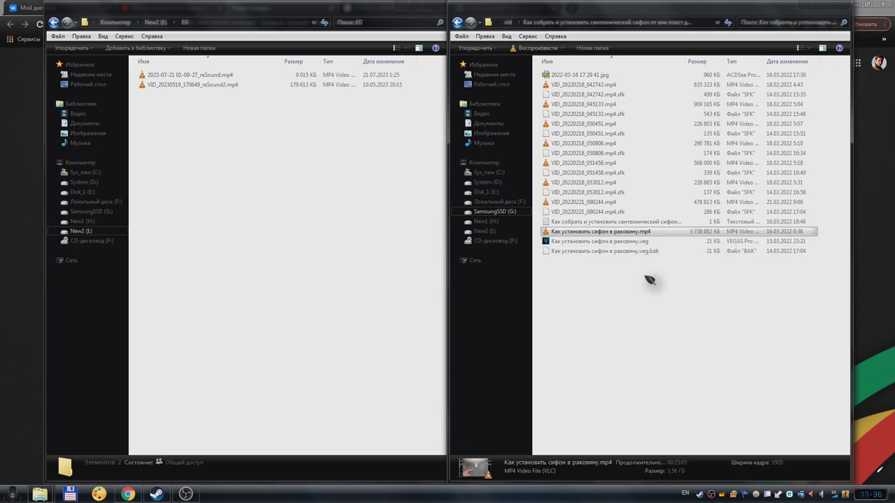
{"action": "mouse_move", "coordinate": [628, 253]}
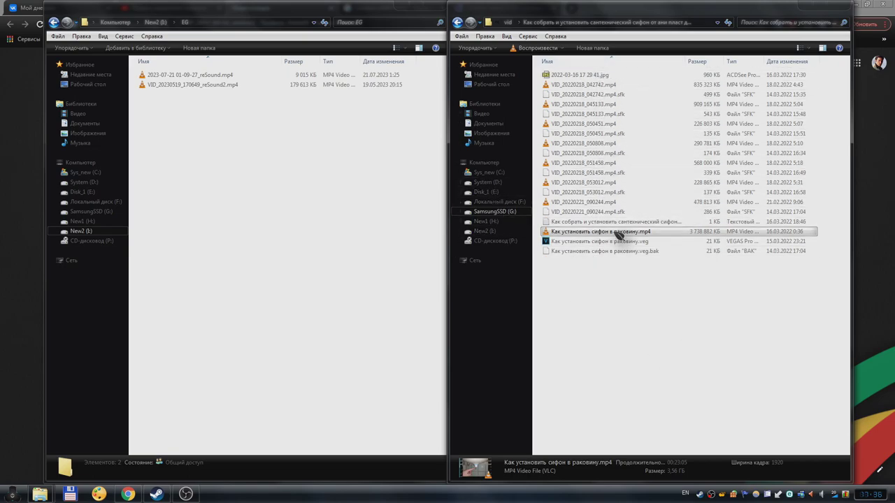
Switch to OBS, return briefly to the siphon folder, and bring the OBS recording controls forward again.
{"action": "left_click", "coordinate": [185, 494]}
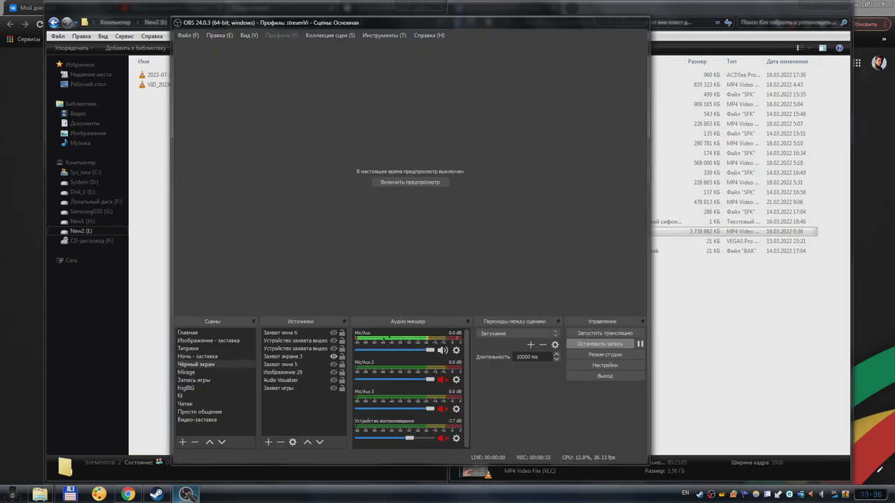
{"action": "left_click", "coordinate": [748, 350]}
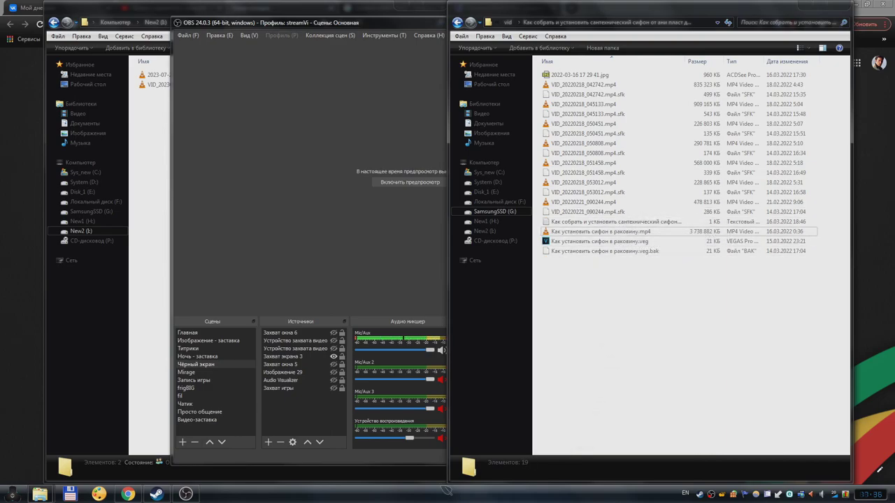
{"action": "left_click", "coordinate": [186, 494]}
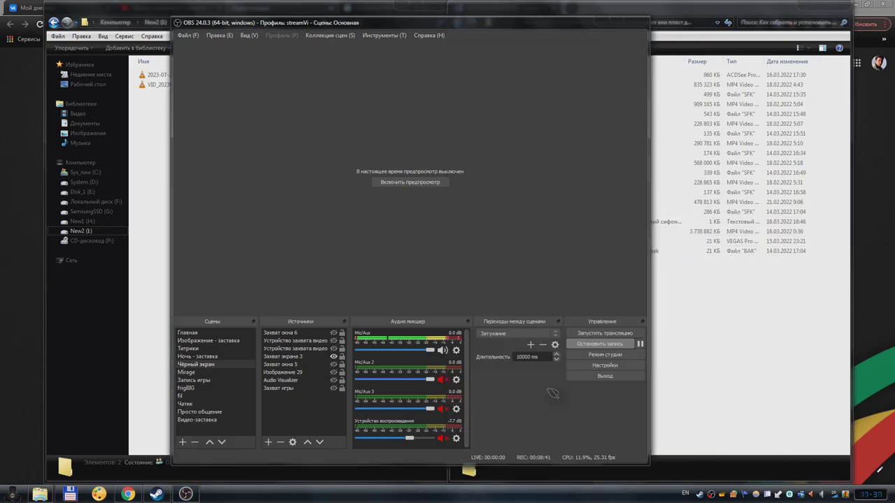